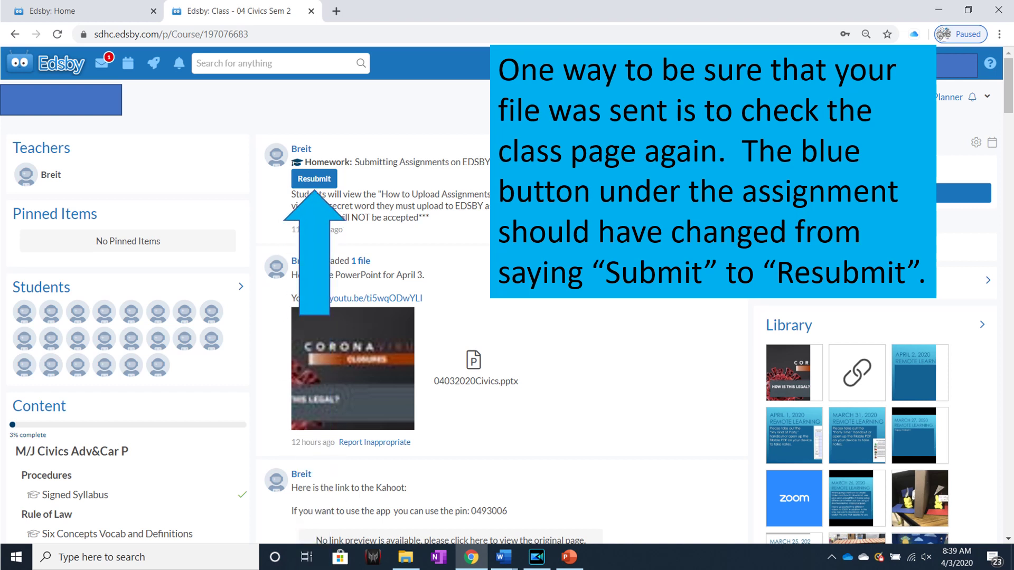
Go to the Messages page via the View My Messages mail icon
{"action": "left_click", "coordinate": [102, 63]}
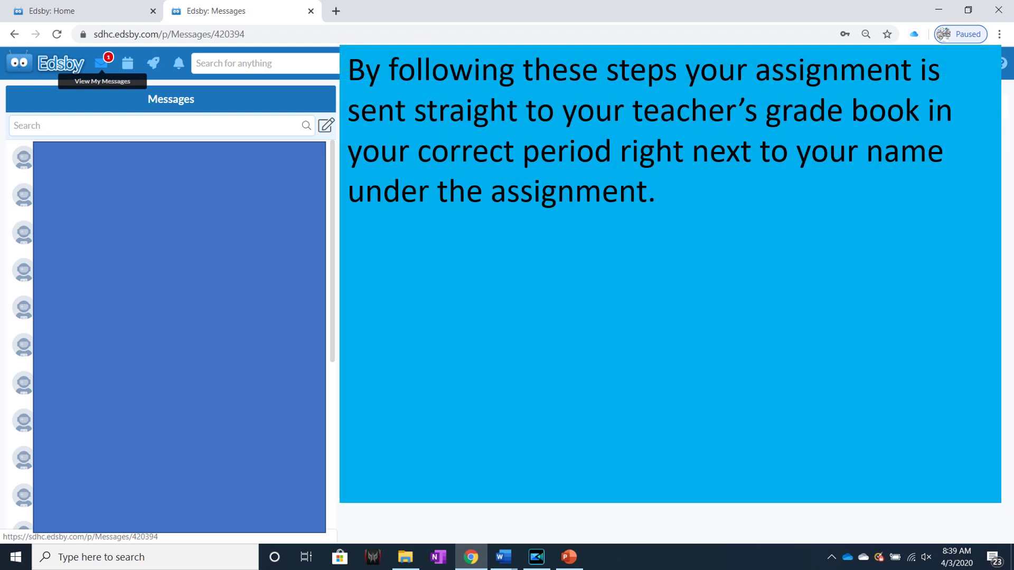